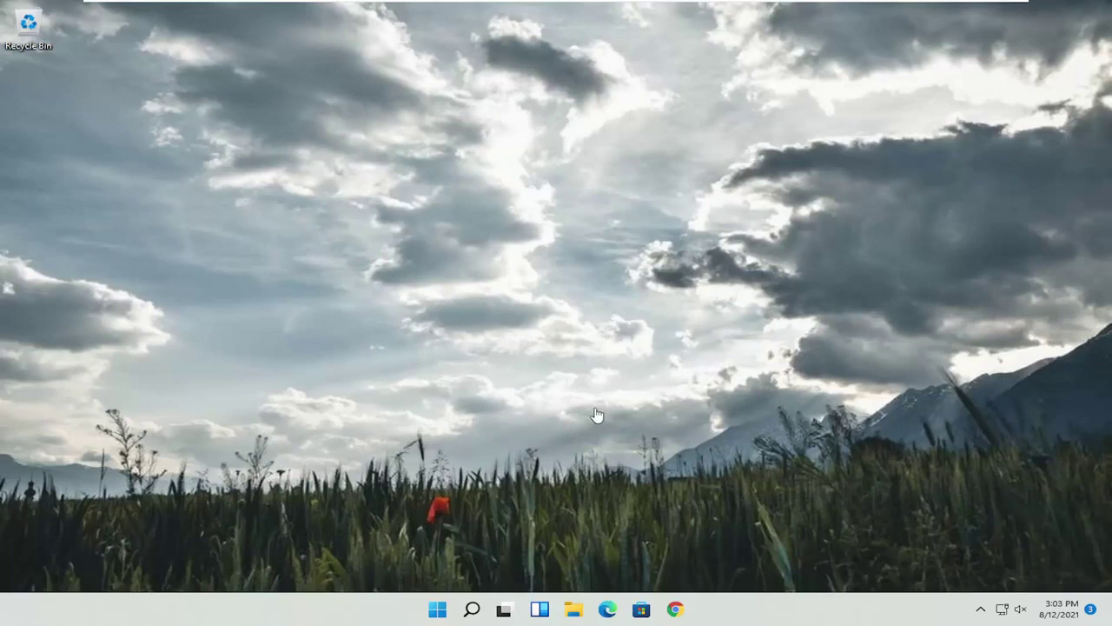
# Search for 'control panel' and open Control Panel.
pyautogui.click(473, 610)
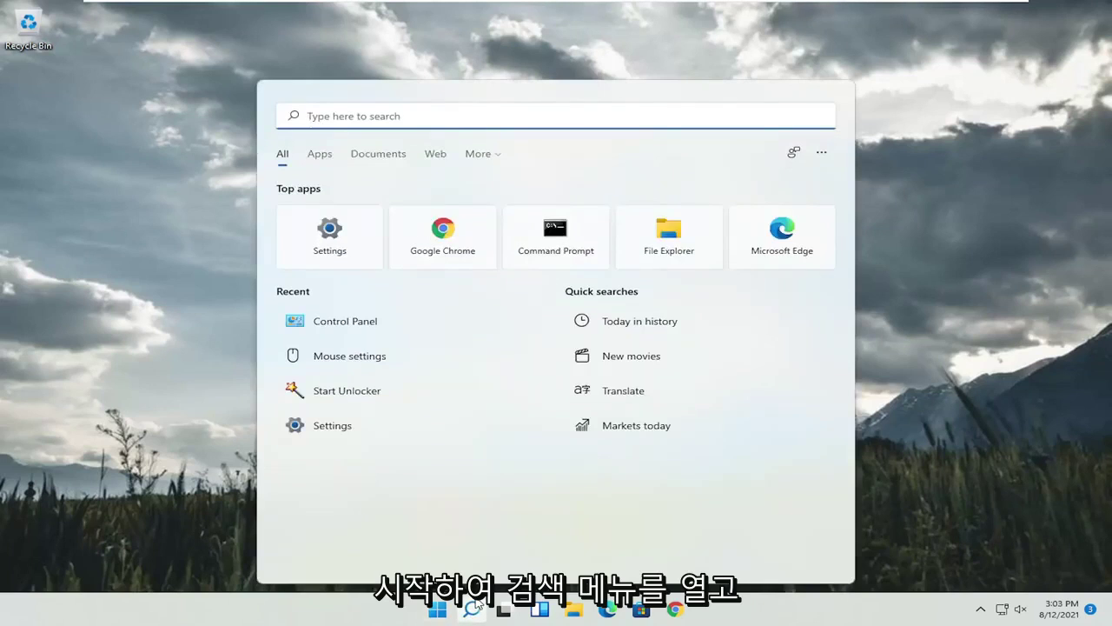
pyautogui.write('control panel')
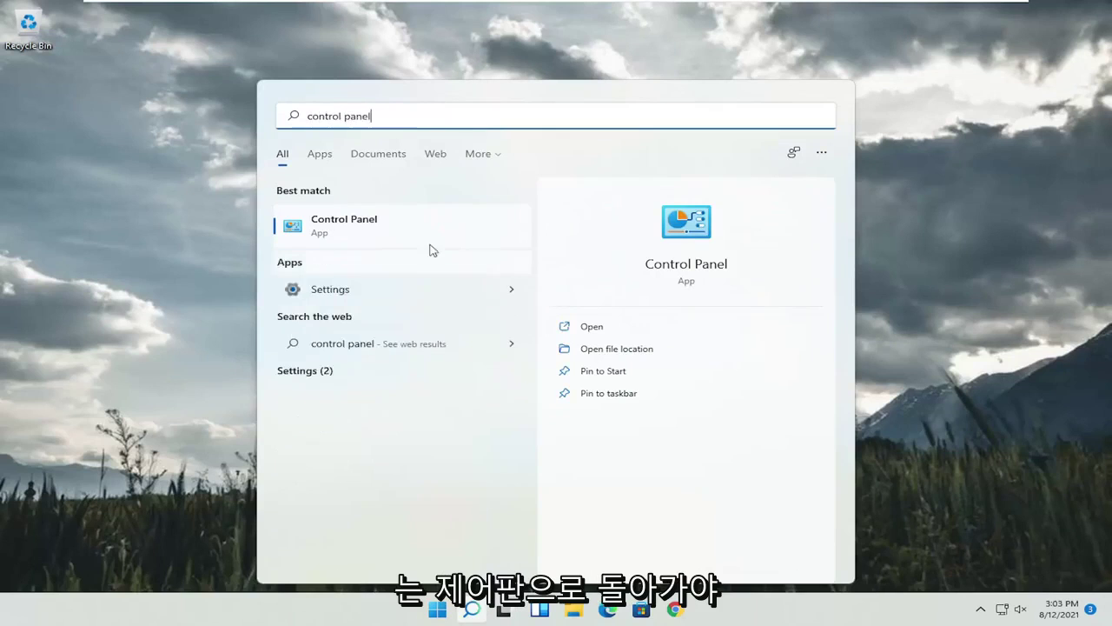
pyautogui.click(349, 237)
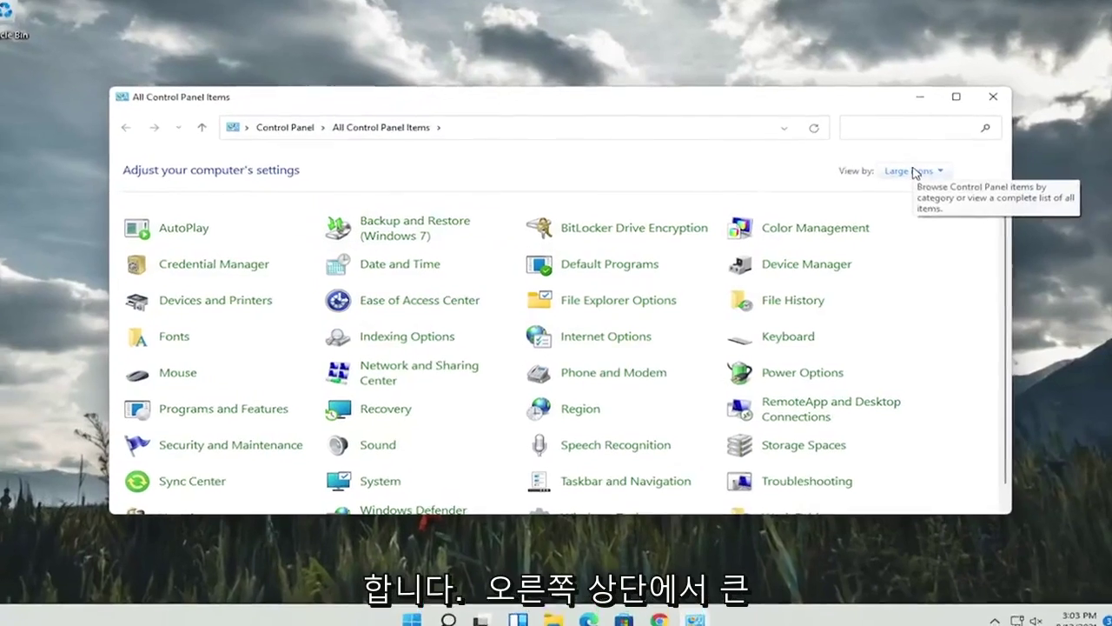
# View items as large icons and open the Balanced plan's settings in Power Options.
pyautogui.click(914, 172)
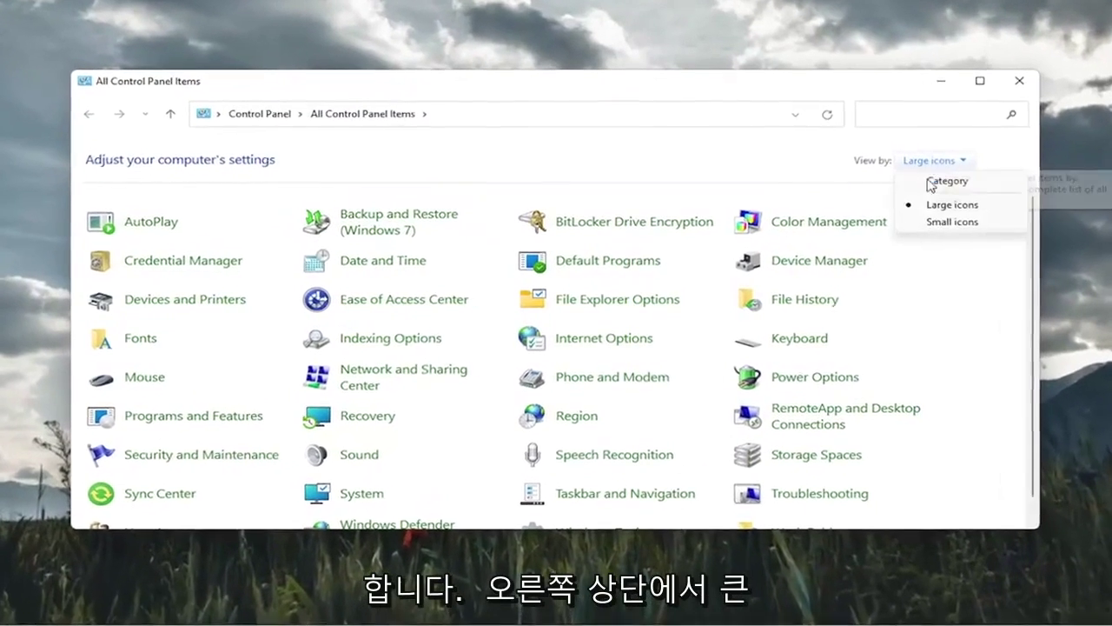
pyautogui.click(918, 212)
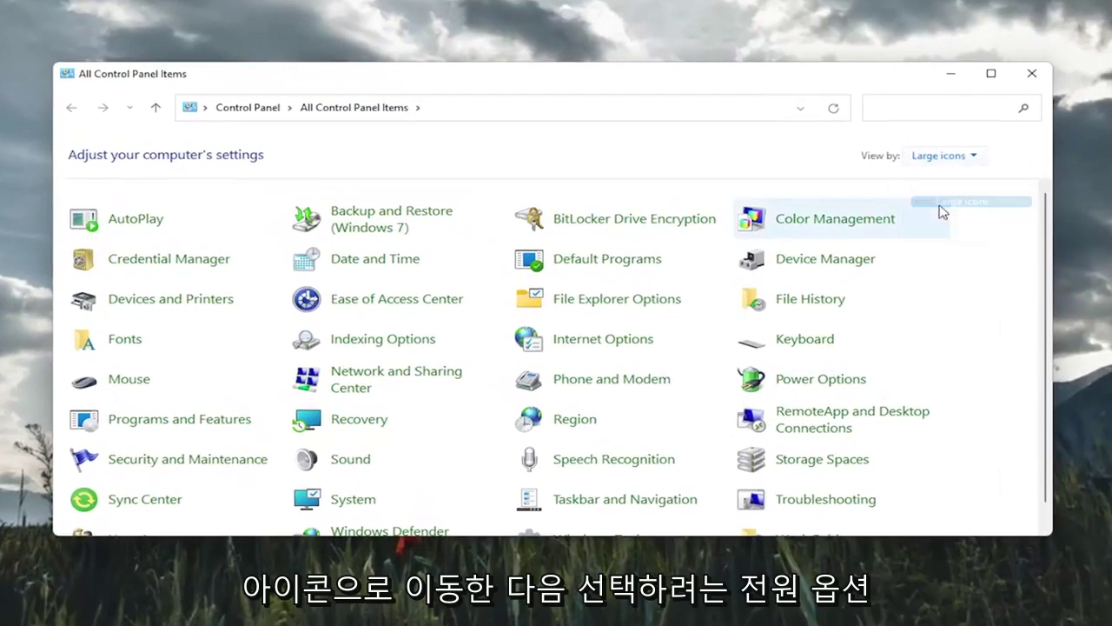
pyautogui.click(783, 379)
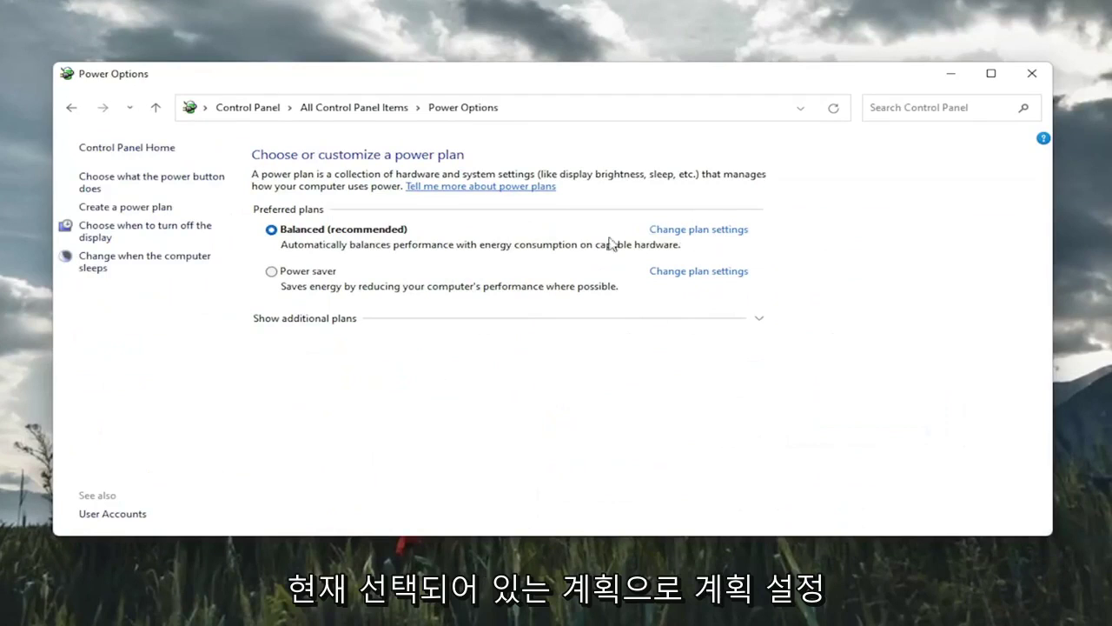
pyautogui.click(695, 230)
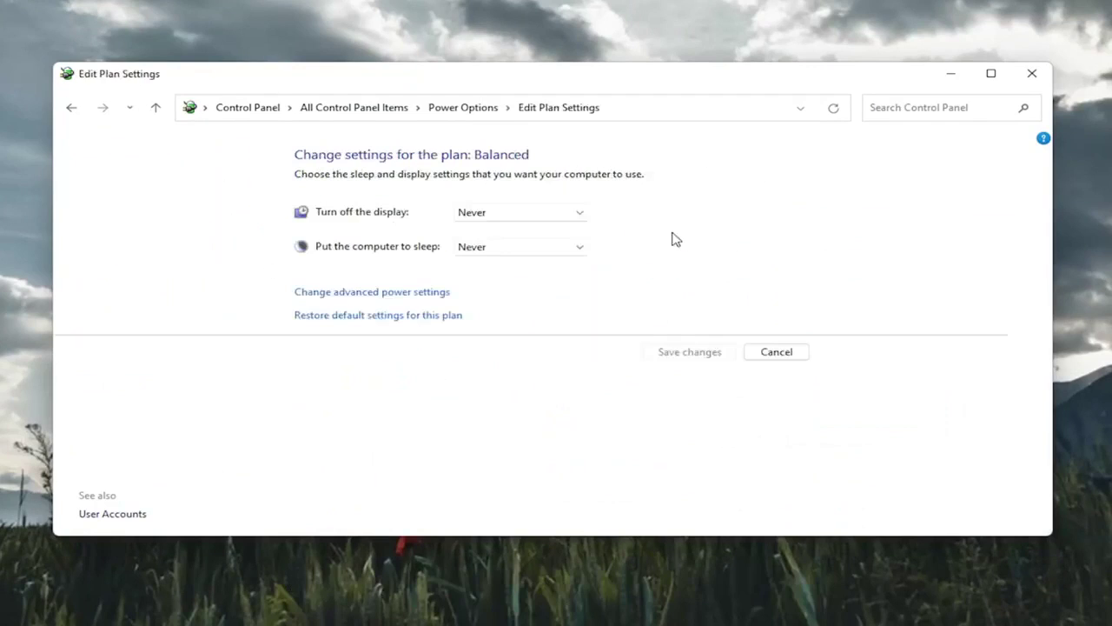
# In advanced power settings, set PCI Express Link State Power Management to Off, apply and confirm.
pyautogui.click(371, 296)
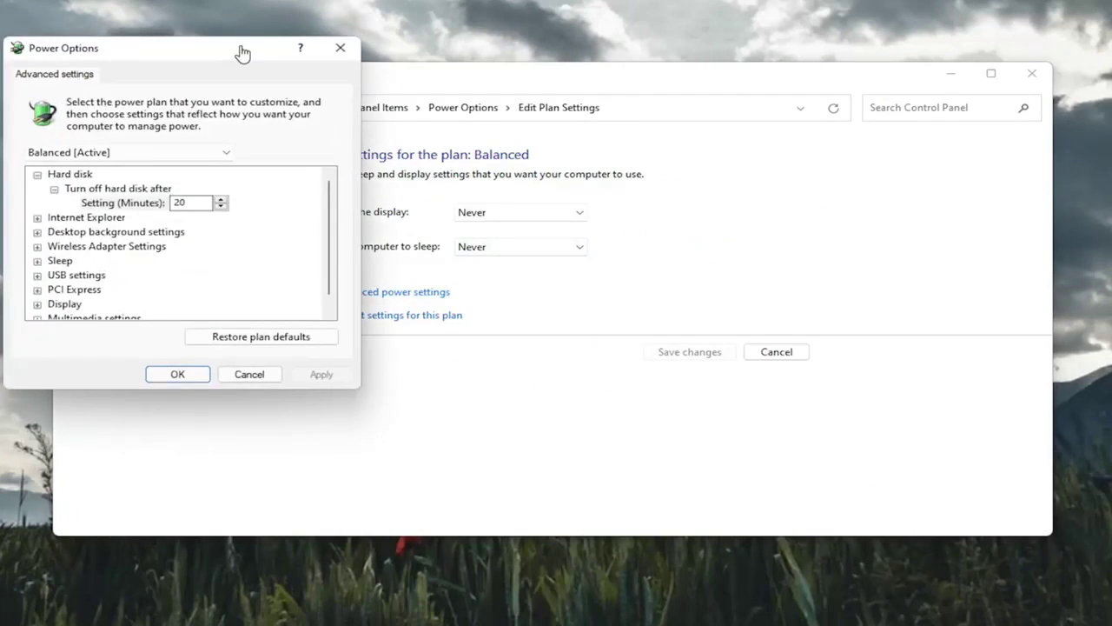
pyautogui.moveTo(228, 49); pyautogui.dragTo(478, 87)
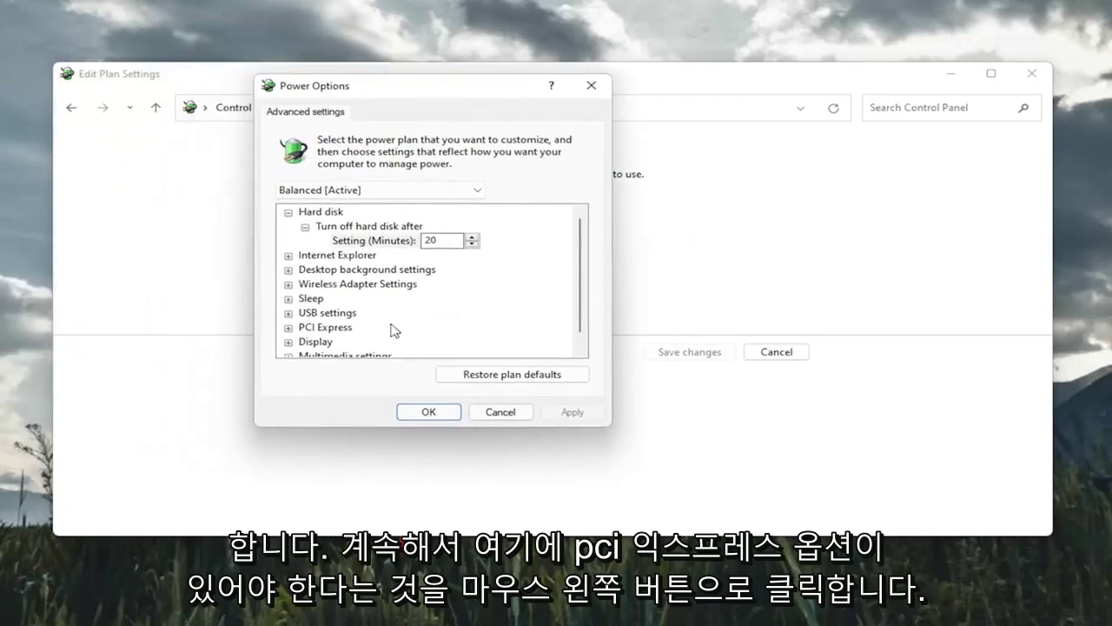
pyautogui.scroll(-1, 390, 331)
pyautogui.click(289, 313)
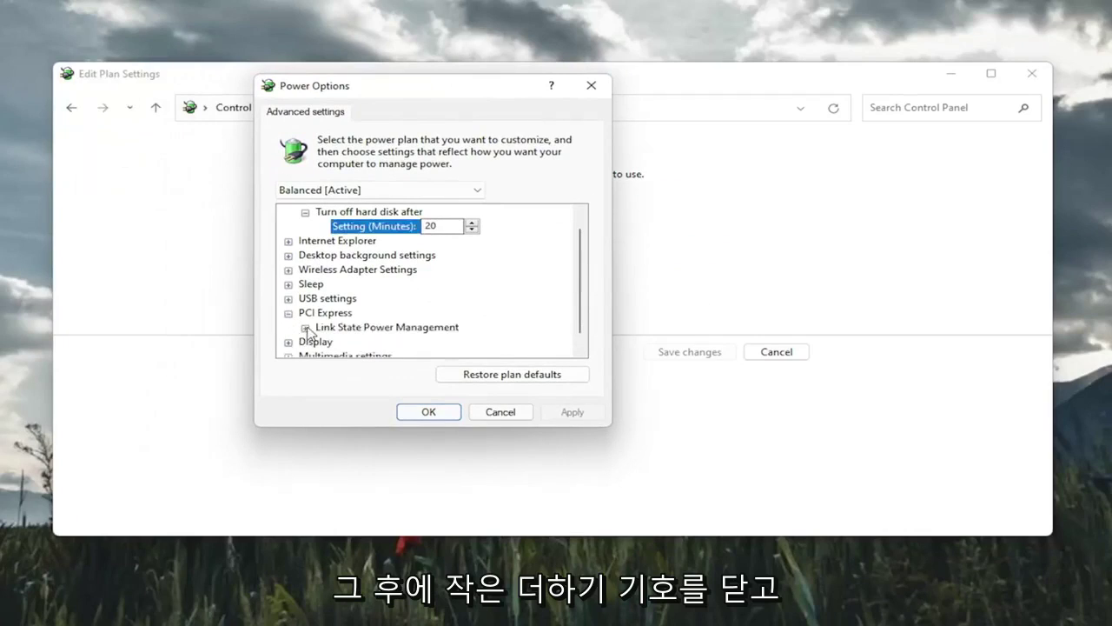
pyautogui.click(305, 328)
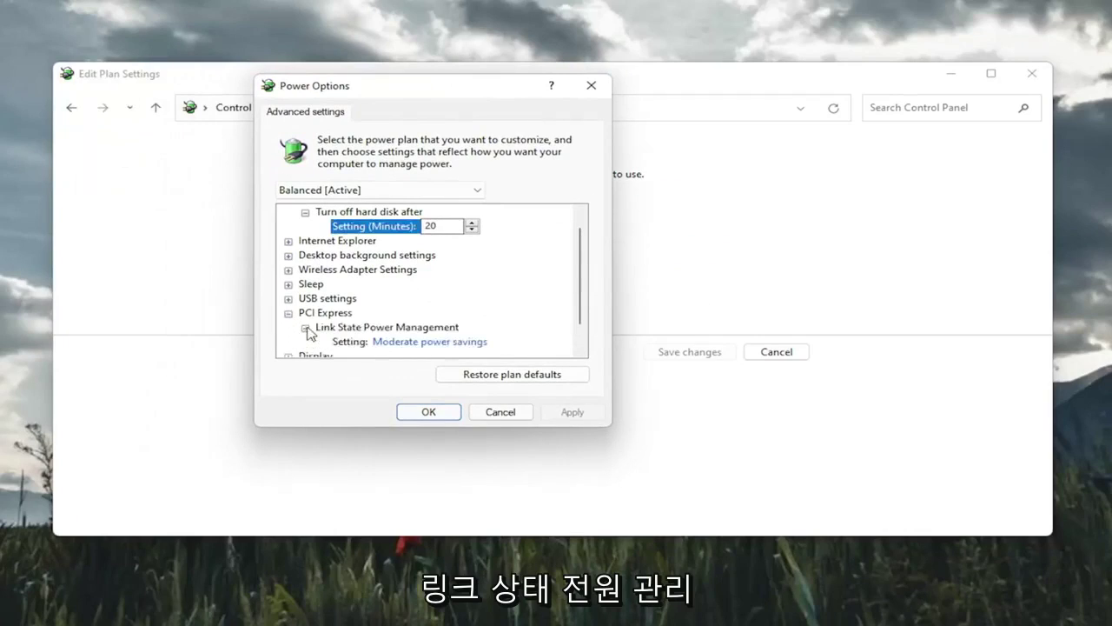
pyautogui.scroll(-1, 382, 341)
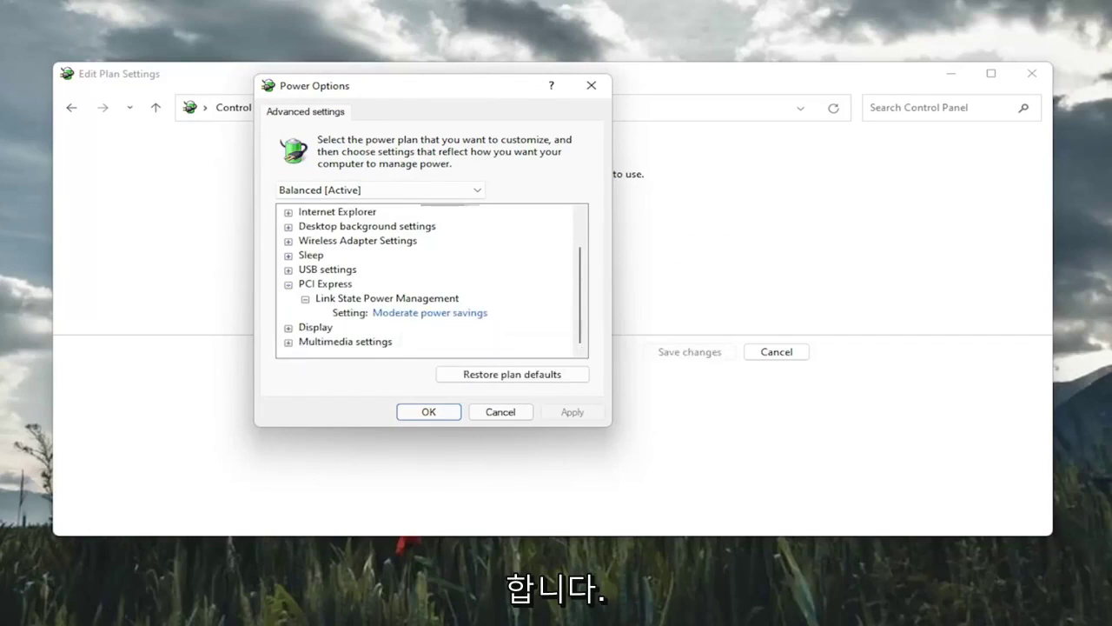
pyautogui.click(409, 315)
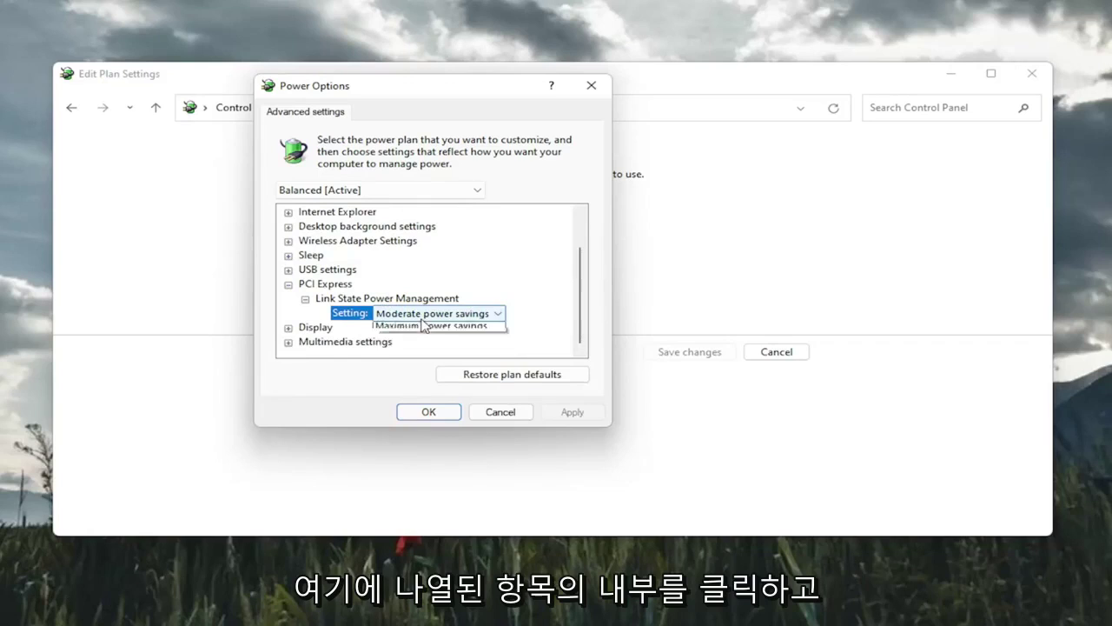
pyautogui.click(410, 316)
pyautogui.click(407, 327)
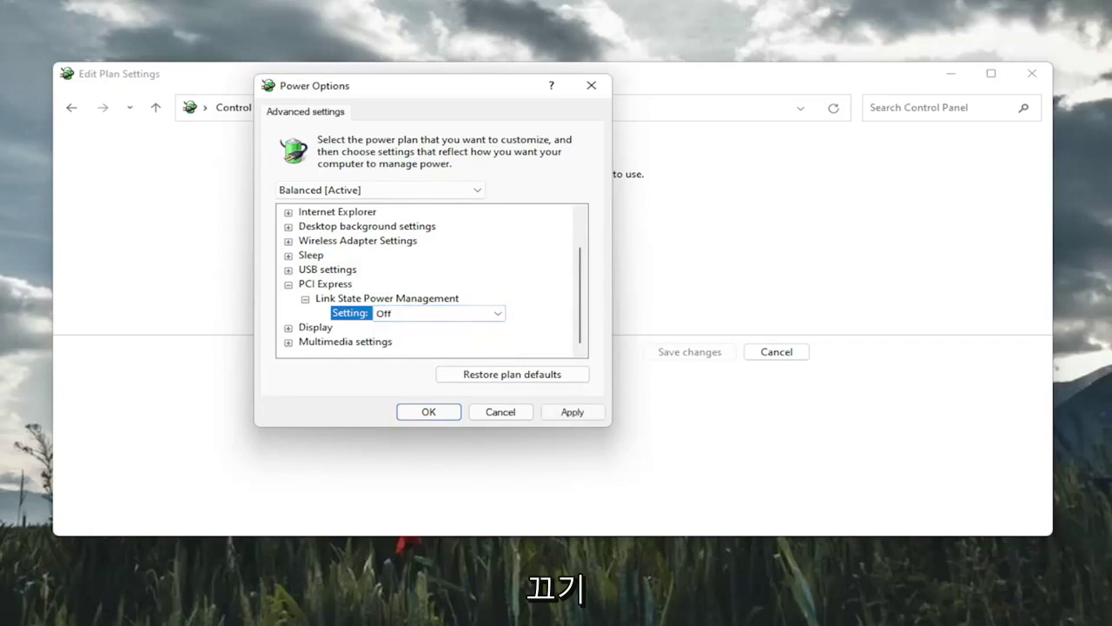
pyautogui.click(567, 413)
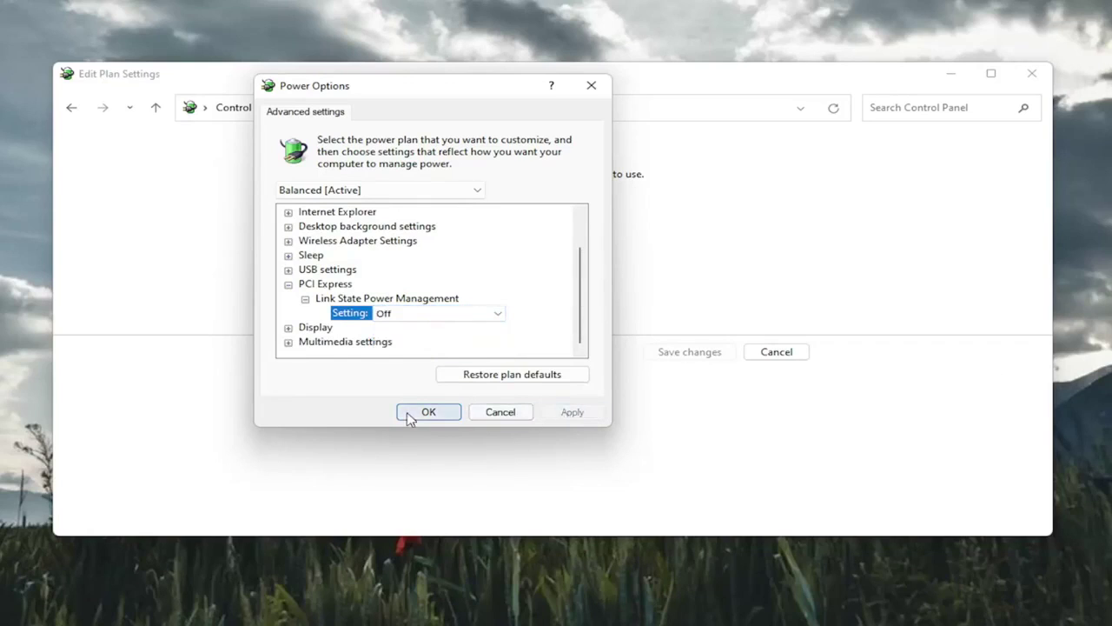
pyautogui.click(427, 412)
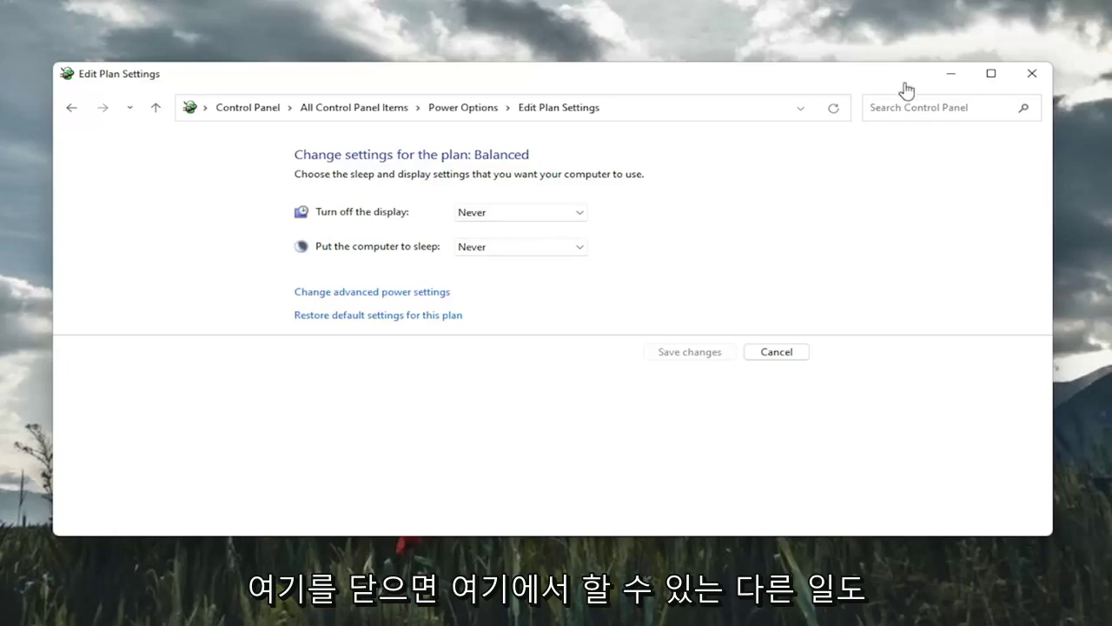
# Close the Edit Plan Settings window.
pyautogui.click(1032, 73)
# Search for cmd and run Command Prompt as administrator, accepting the UAC prompt.
pyautogui.press('super+s')
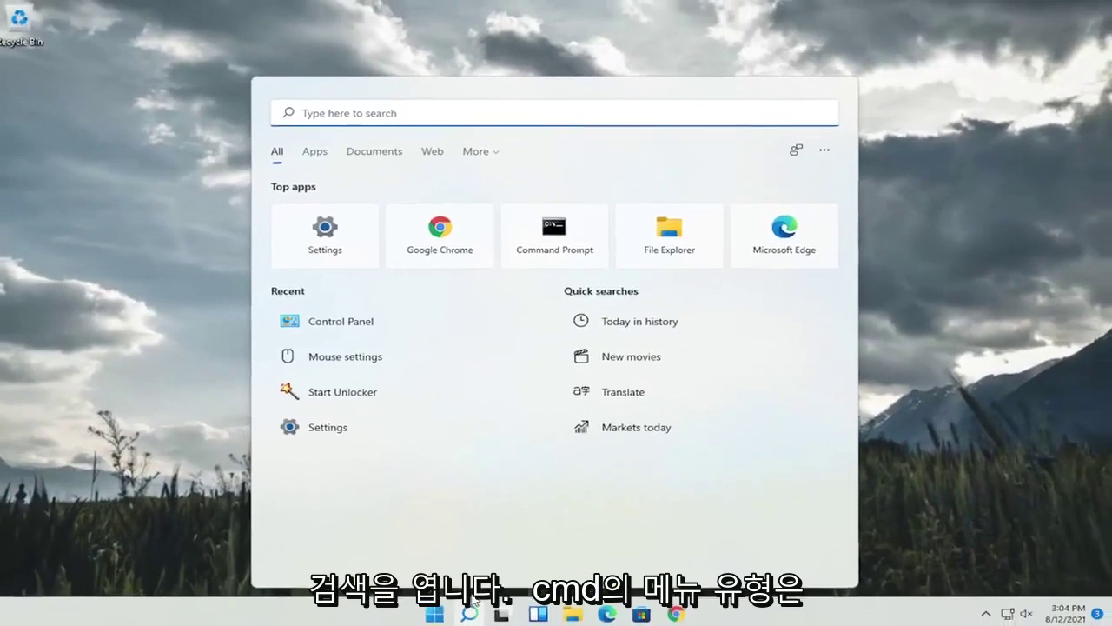
pyautogui.write('cmd')
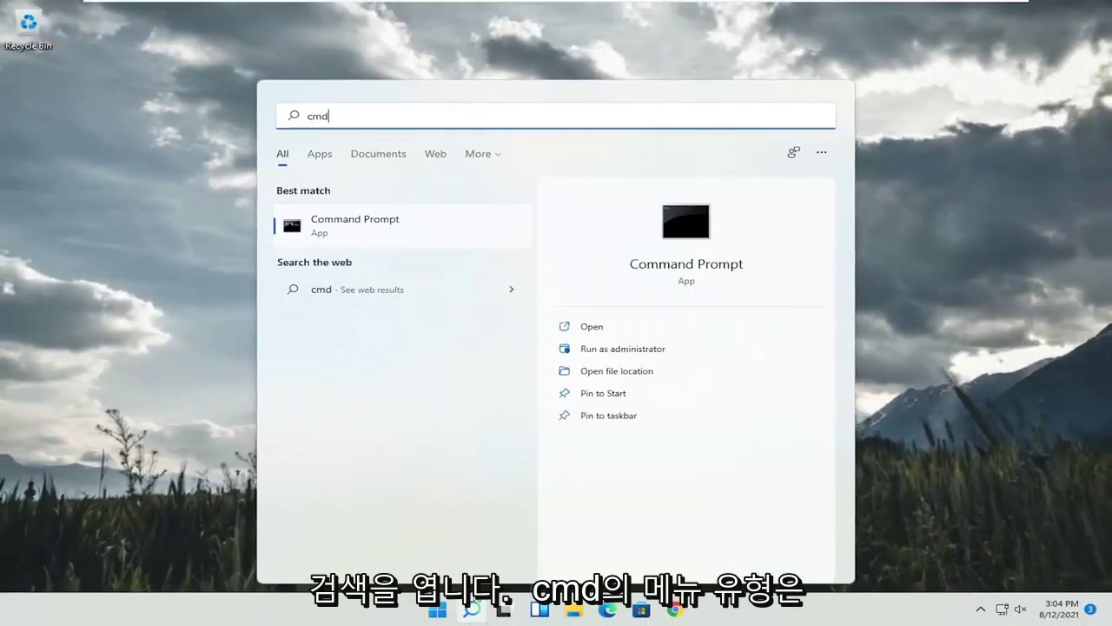
pyautogui.rightClick(339, 227)
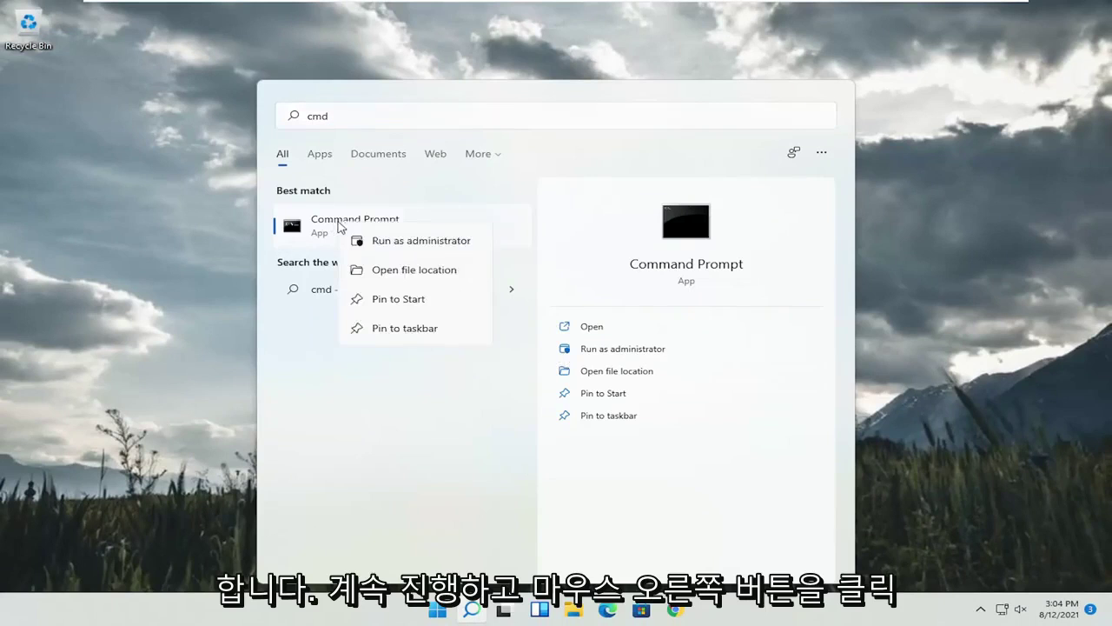
pyautogui.click(378, 243)
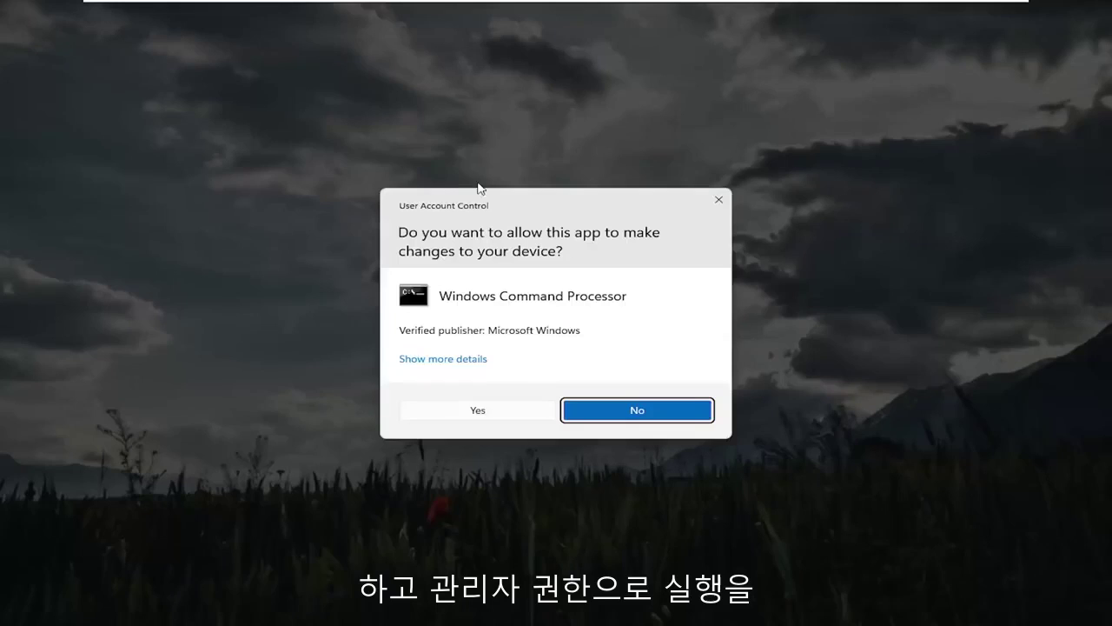
pyautogui.click(495, 411)
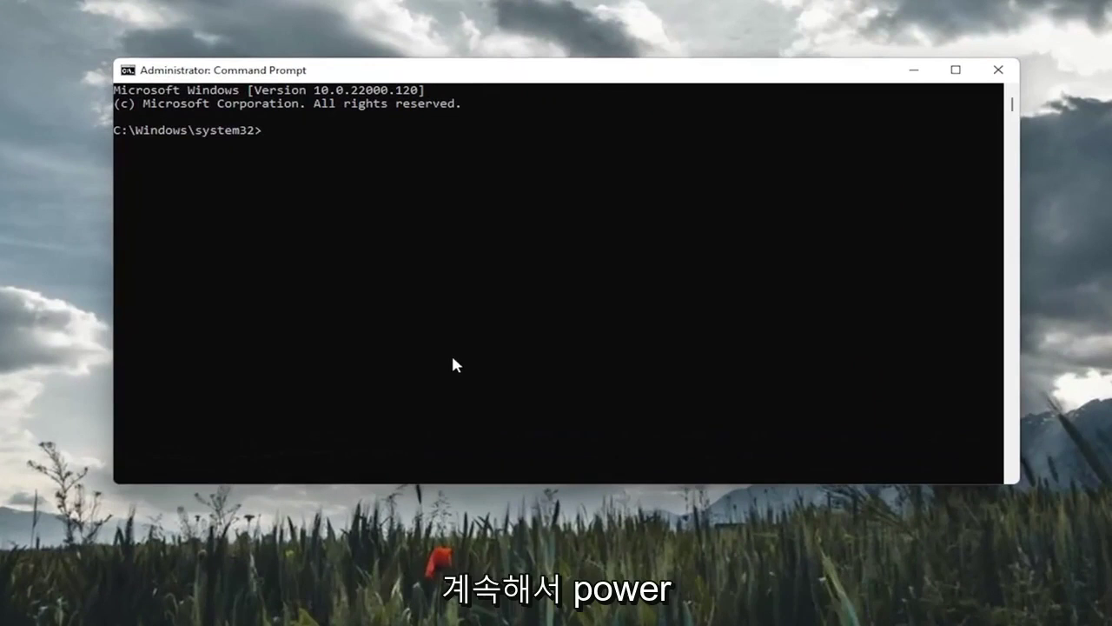
# Run 'powercfg -h off' to disable hibernation, then type 'sfc /scannow' at the next prompt.
pyautogui.write('powercfg')
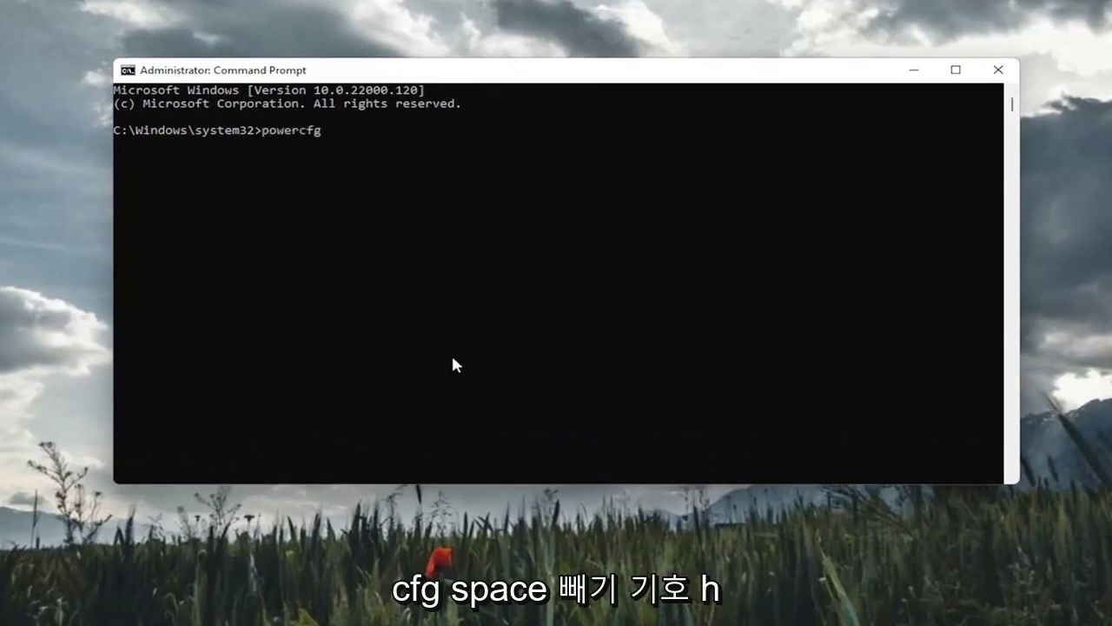
pyautogui.write(' -h off')
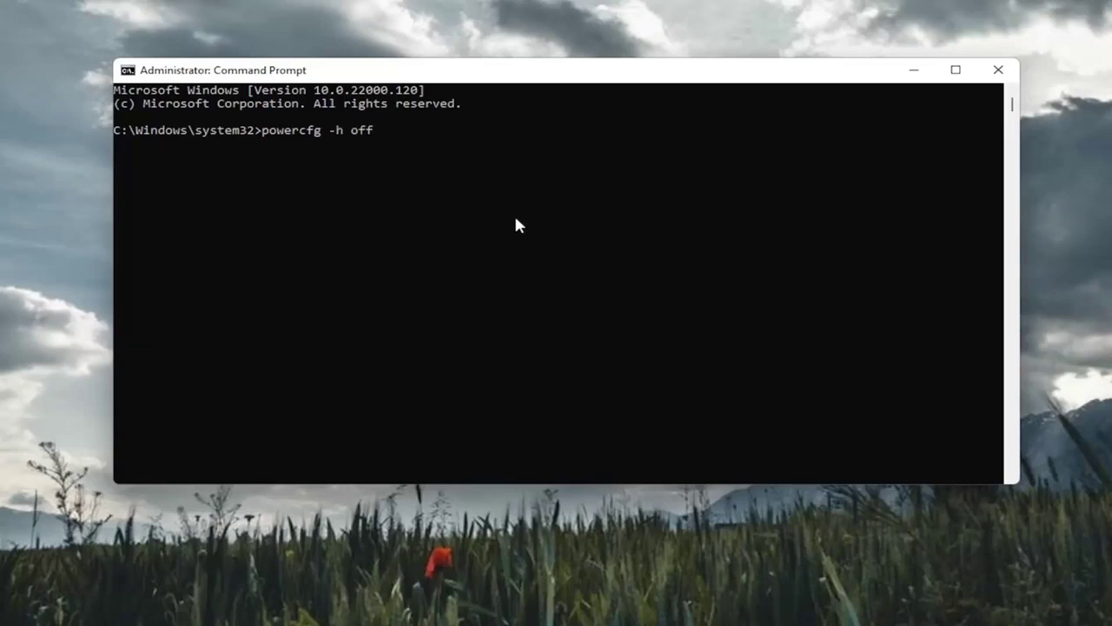
pyautogui.press('Return')
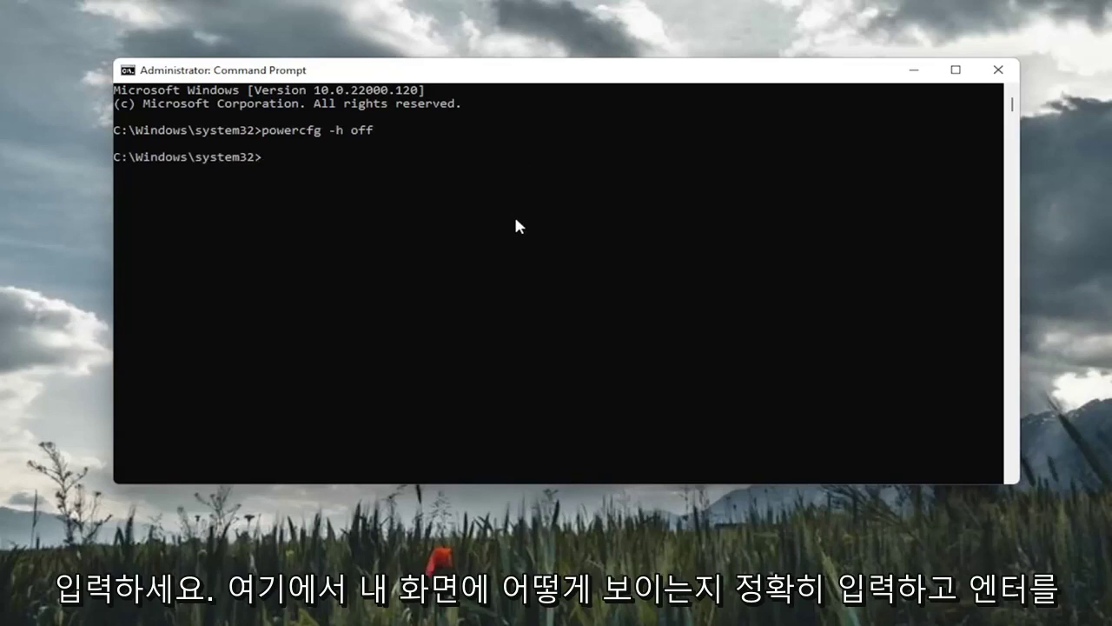
pyautogui.write('sf')
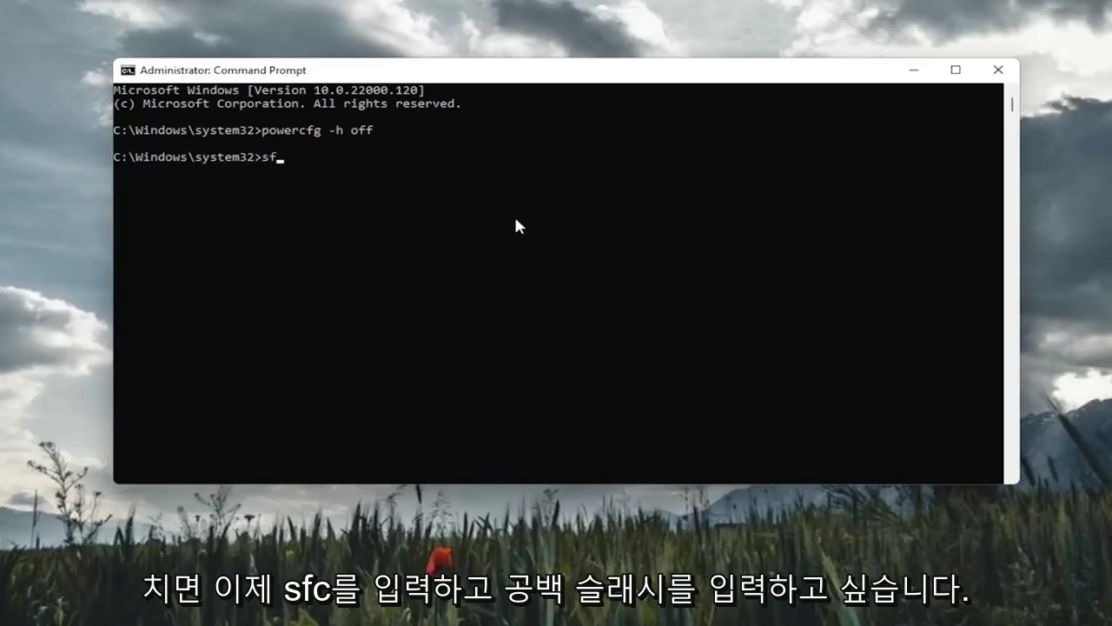
pyautogui.write('c /scannow')
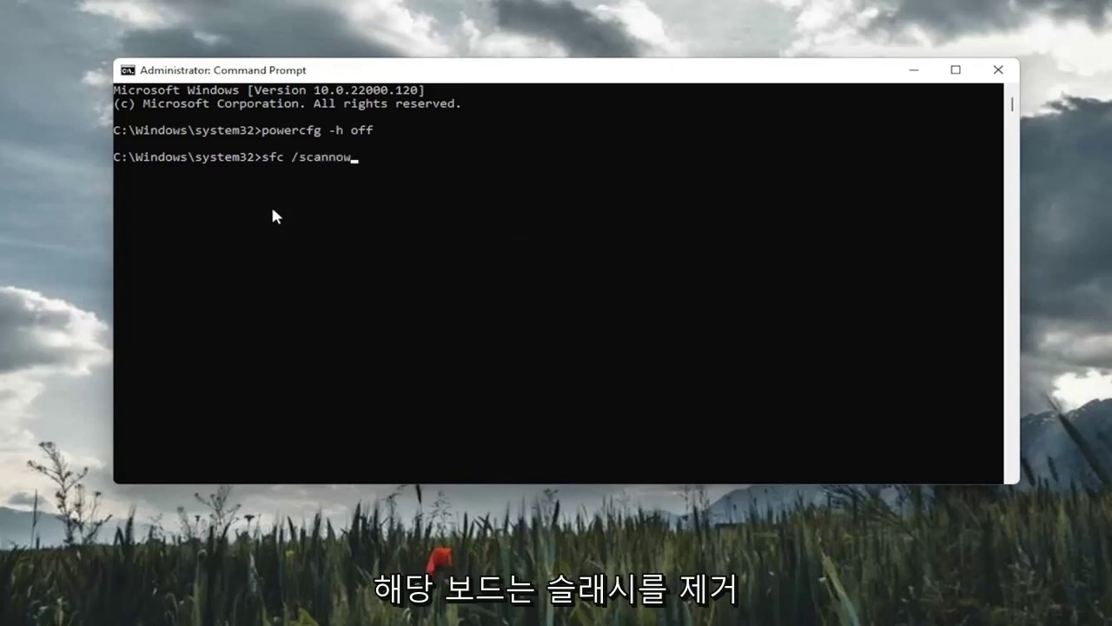
# Run sfc /scannow and let it reach 100% with no integrity violations.
pyautogui.press('Return')
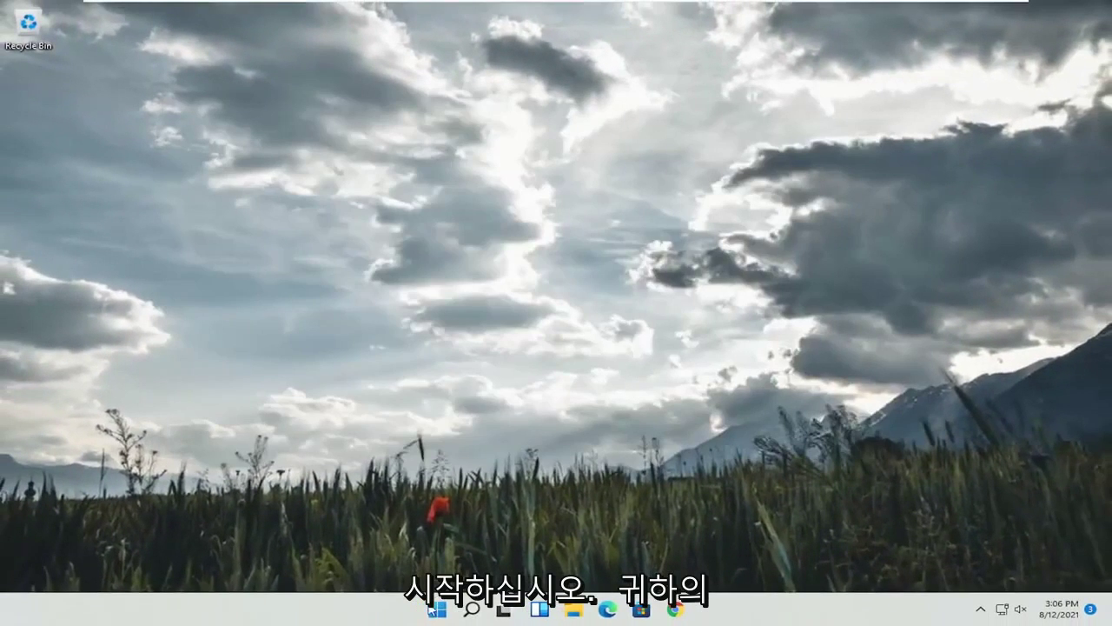
# Restart the PC from the Start button's quick-links menu.
pyautogui.rightClick(434, 610)
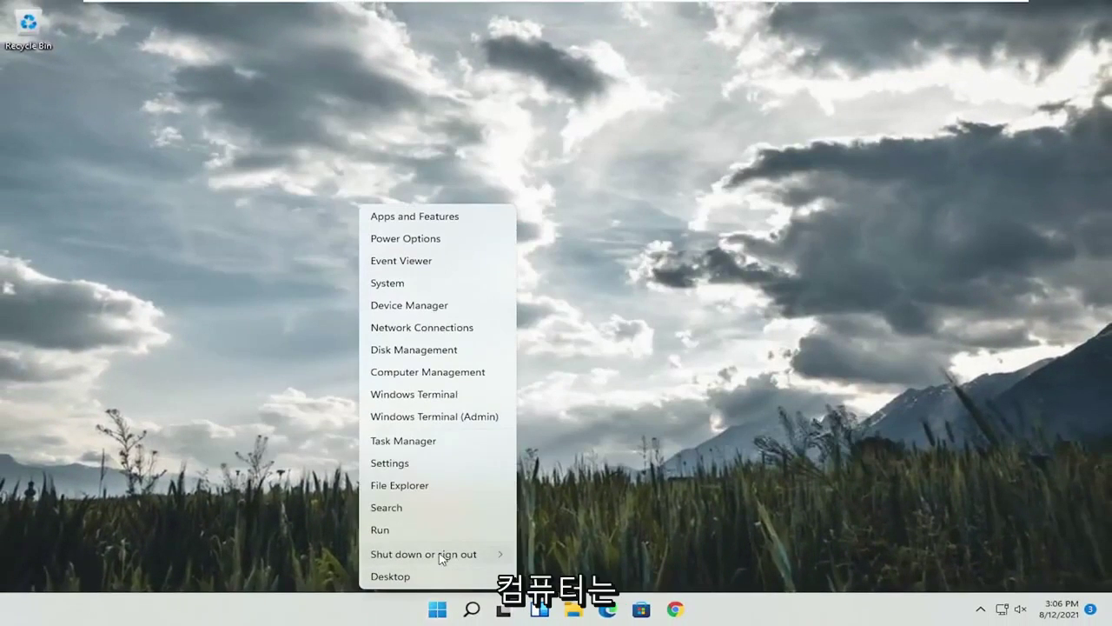
pyautogui.moveTo(499, 554)
pyautogui.click(546, 551)
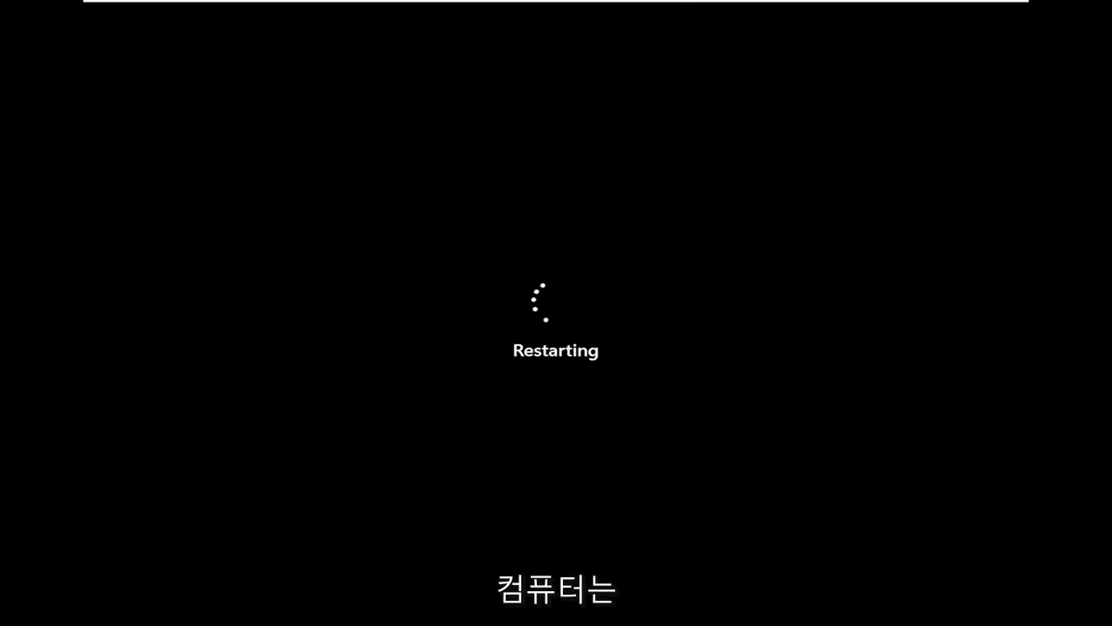